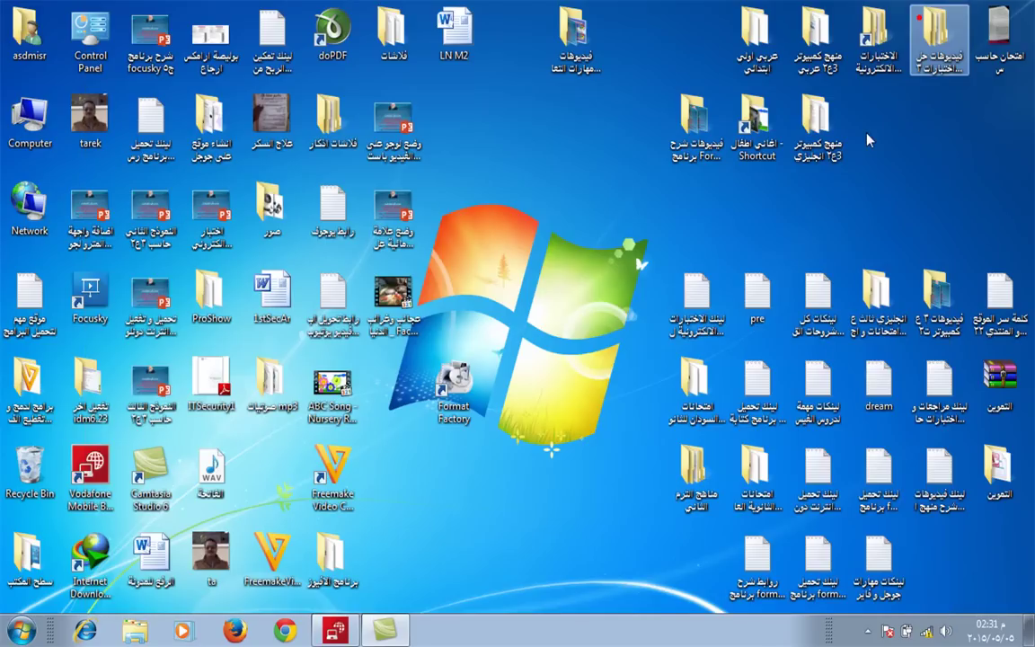
Step: Launch Format Factory and add ABC Song - Nursery Rhymes.mp4 from the Desktop to a new AVI conversion
{"action": "double_click", "coordinate": [471, 384]}
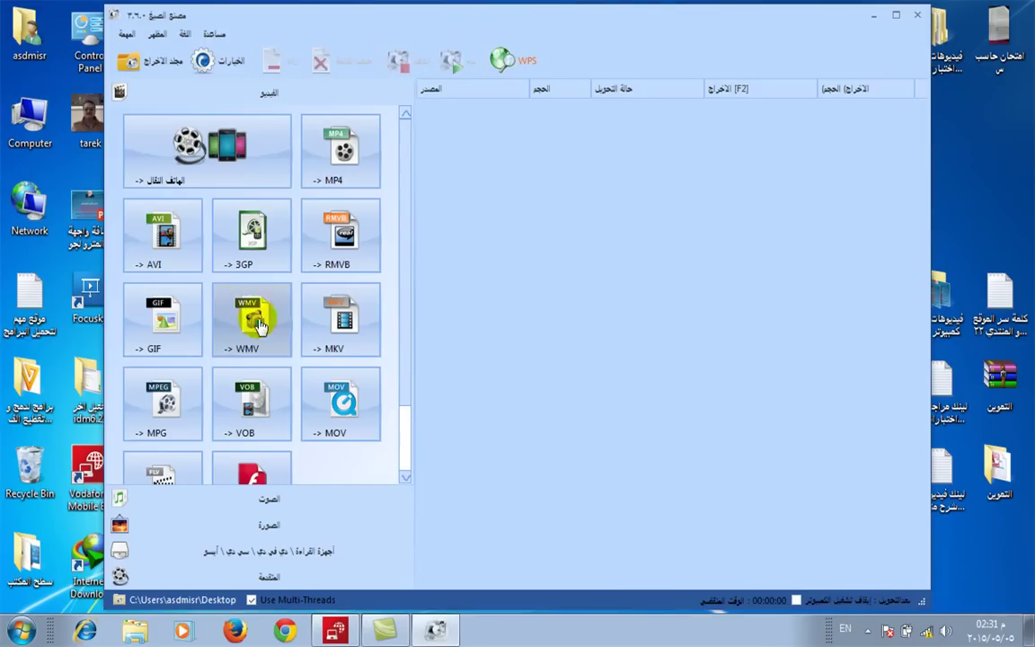
{"action": "left_click", "coordinate": [173, 256]}
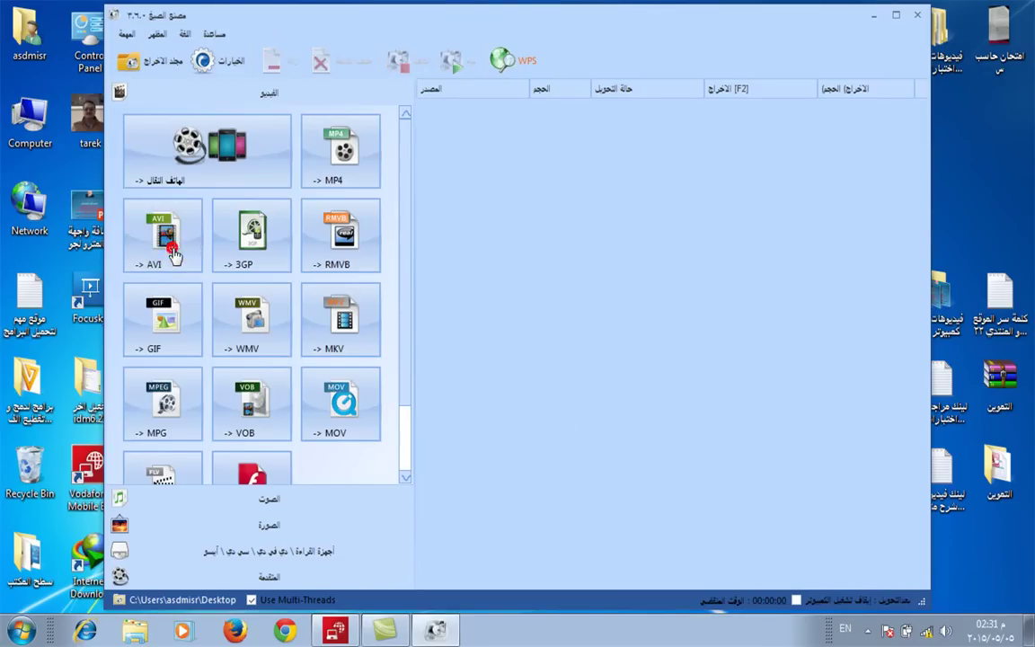
{"action": "left_click", "coordinate": [719, 177]}
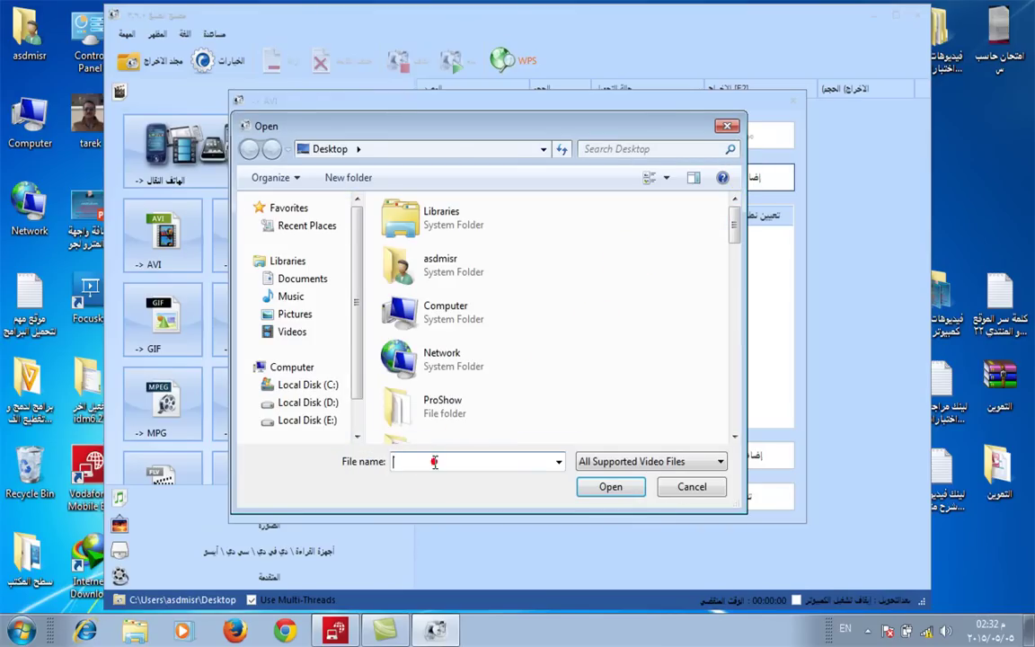
{"action": "type", "text": "a"}
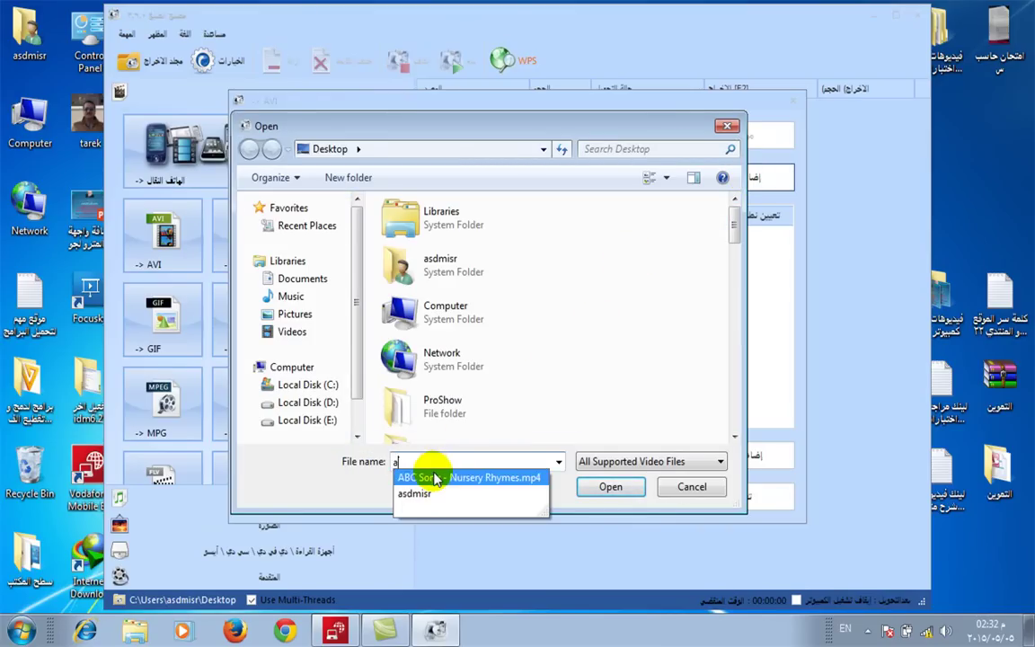
{"action": "left_click", "coordinate": [437, 477]}
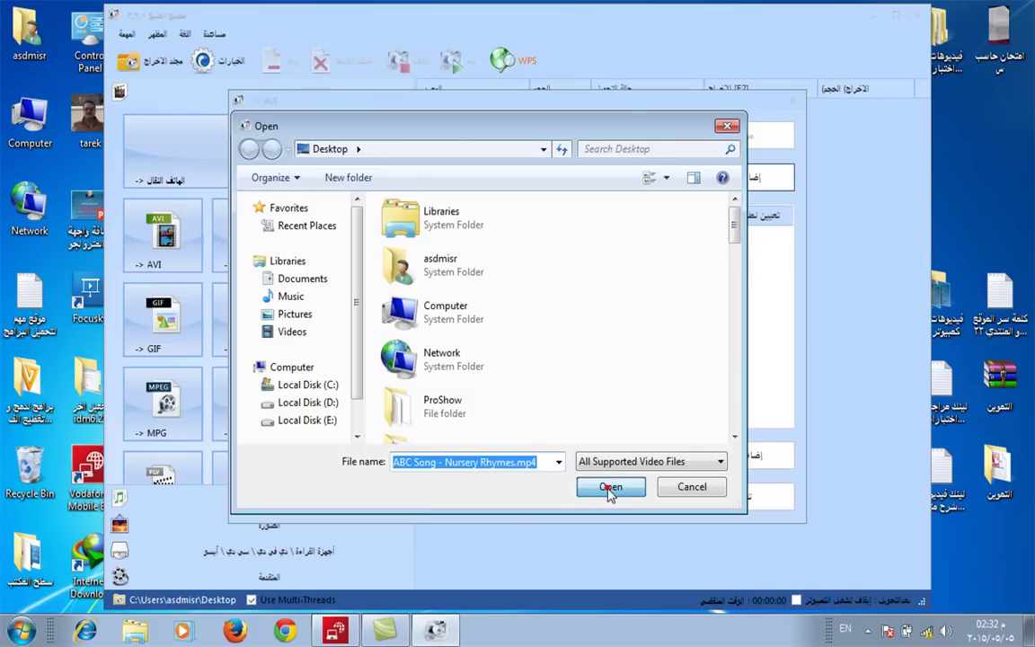
{"action": "left_click", "coordinate": [610, 489]}
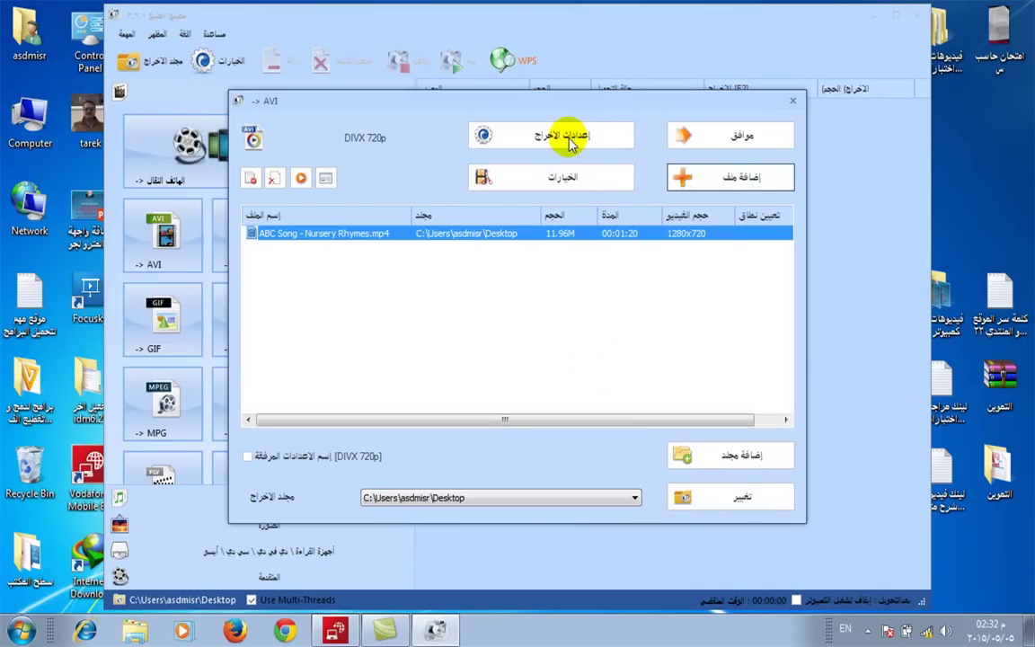
Step: Set ta.jpg from the Desktop as the watermark image in the AVI output settings
{"action": "left_click", "coordinate": [508, 136]}
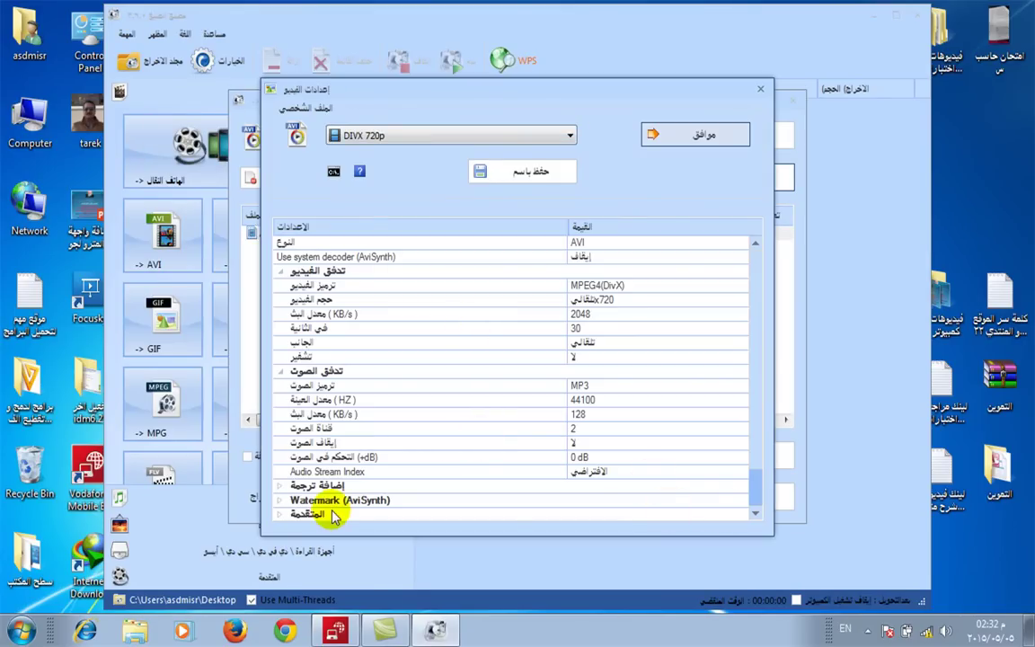
{"action": "left_click", "coordinate": [288, 500]}
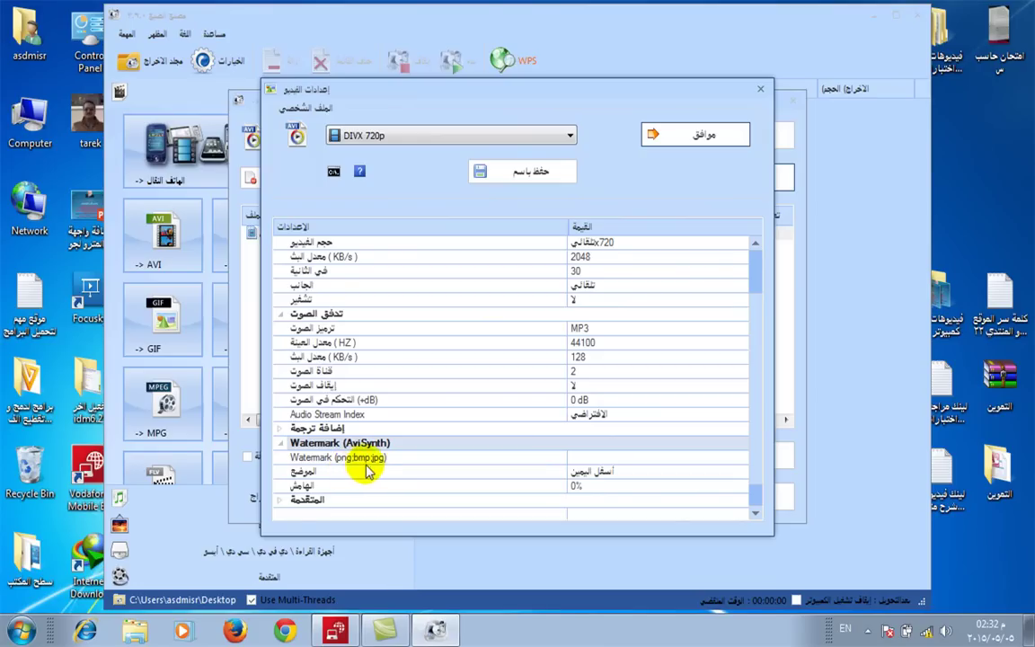
{"action": "left_click", "coordinate": [371, 462]}
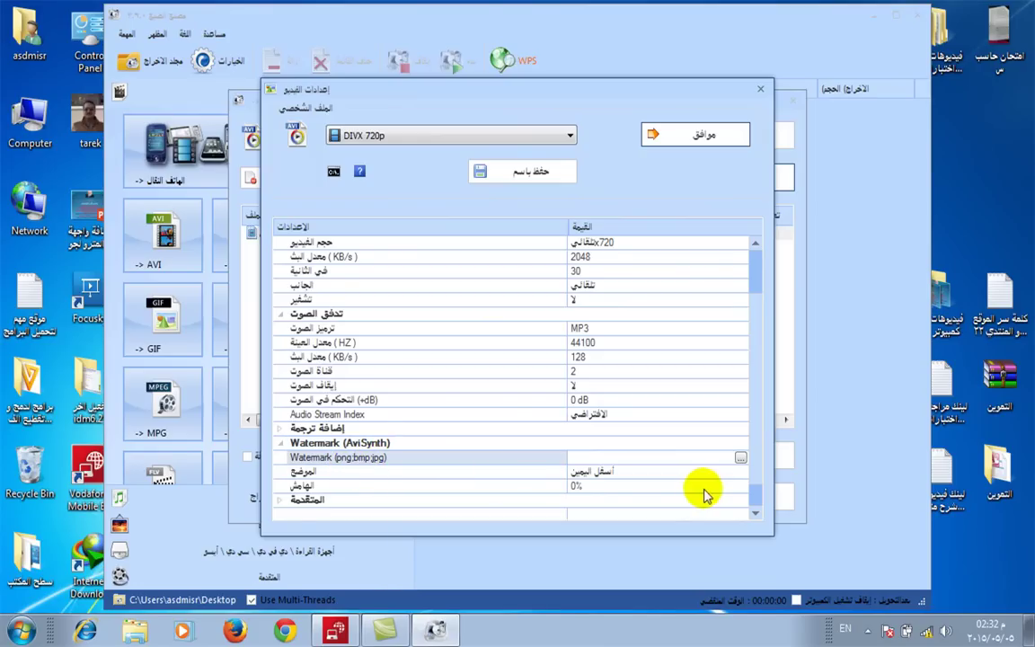
{"action": "left_click", "coordinate": [740, 457]}
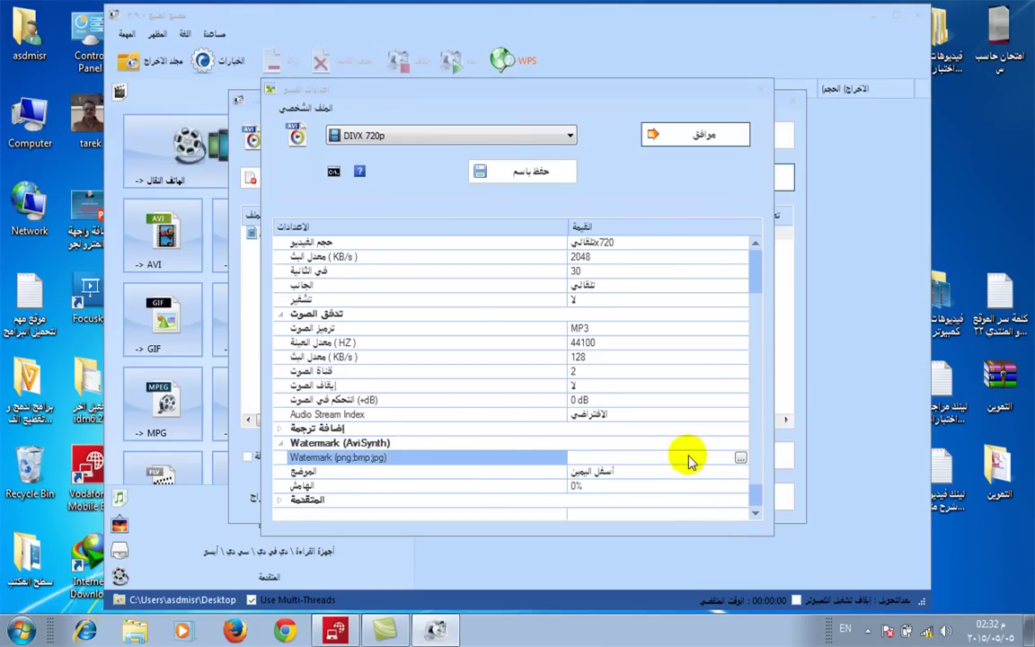
{"action": "left_click", "coordinate": [423, 442]}
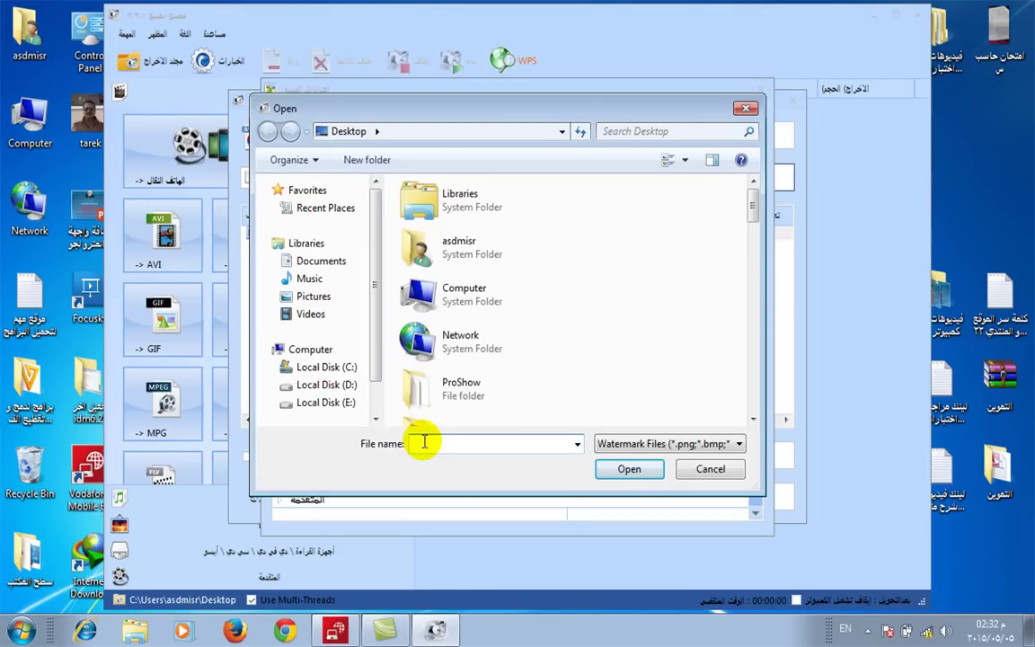
{"action": "type", "text": "ta"}
{"action": "left_click", "coordinate": [429, 459]}
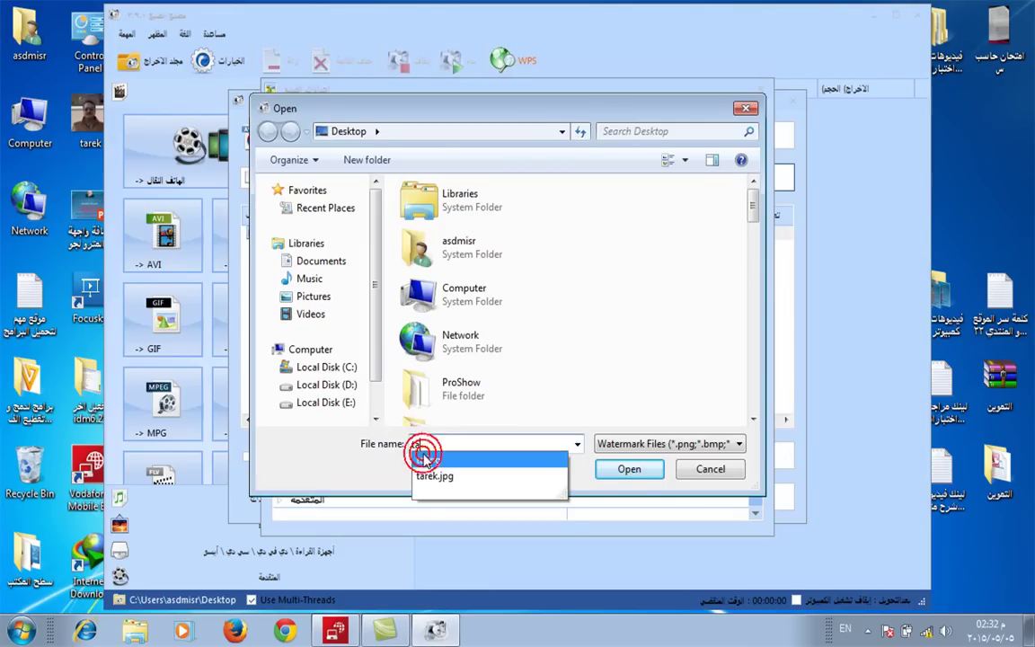
{"action": "left_click", "coordinate": [631, 469]}
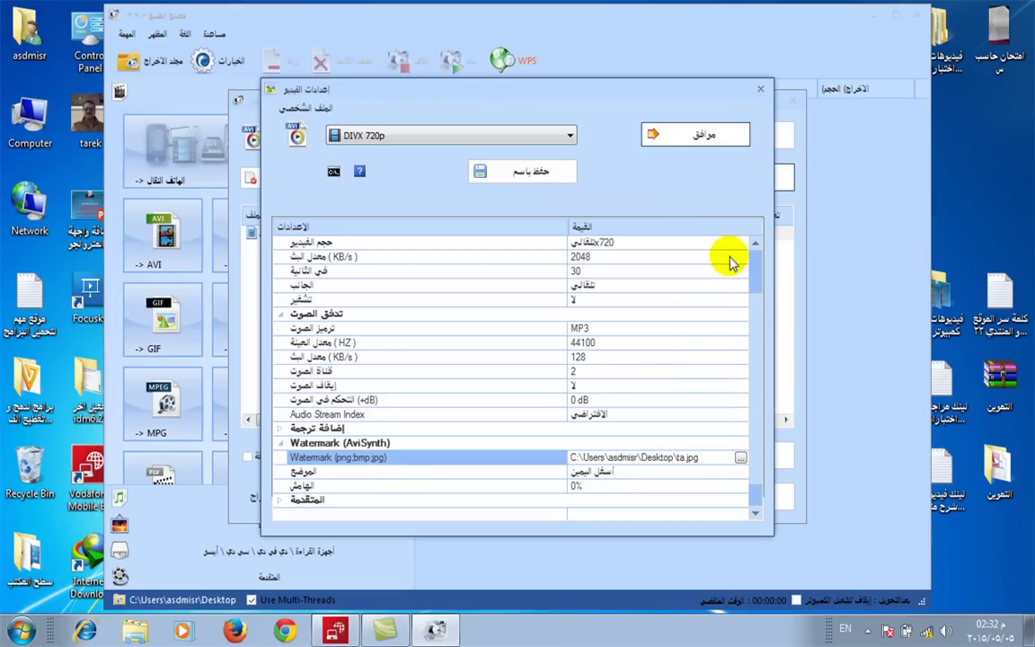
{"action": "left_click", "coordinate": [705, 142]}
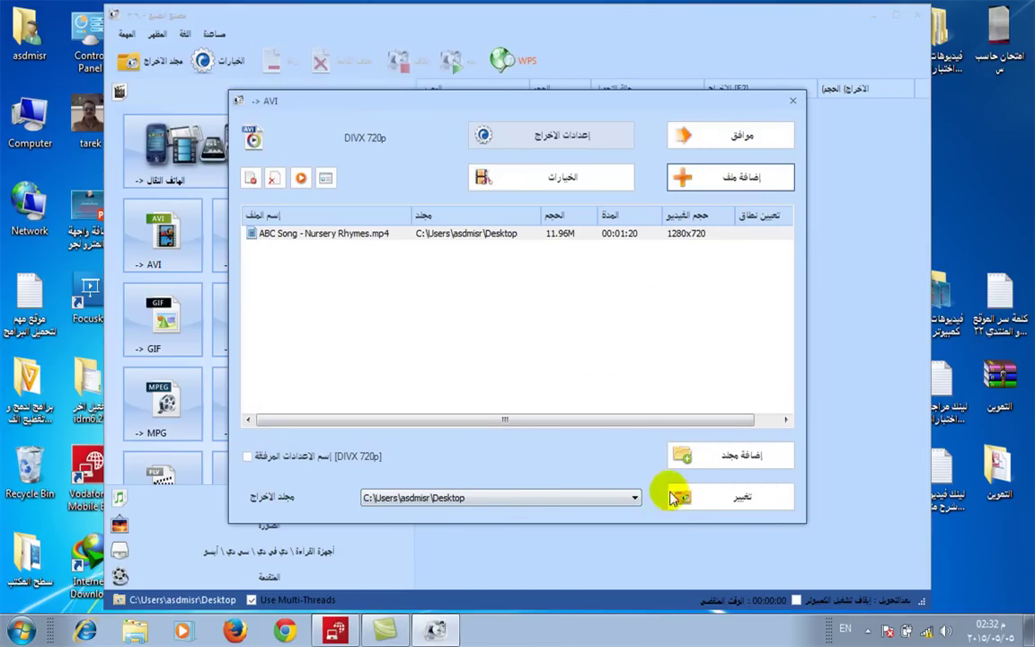
Step: Keep the Desktop as the output folder, accept the AVI task and start the conversion
{"action": "left_click", "coordinate": [730, 503]}
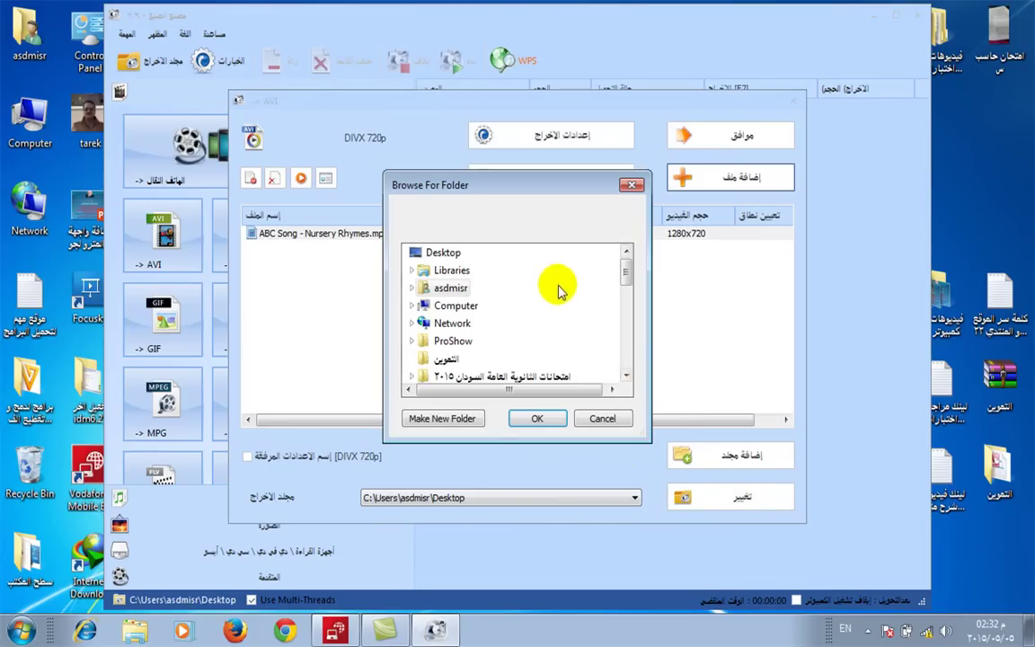
{"action": "left_click", "coordinate": [631, 184]}
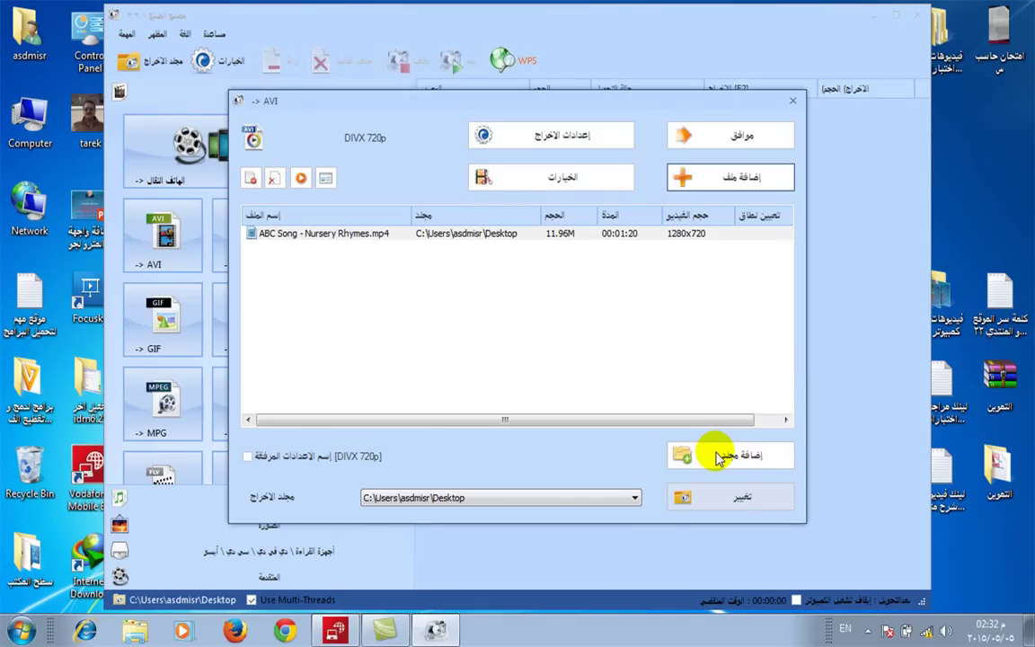
{"action": "left_click", "coordinate": [729, 139]}
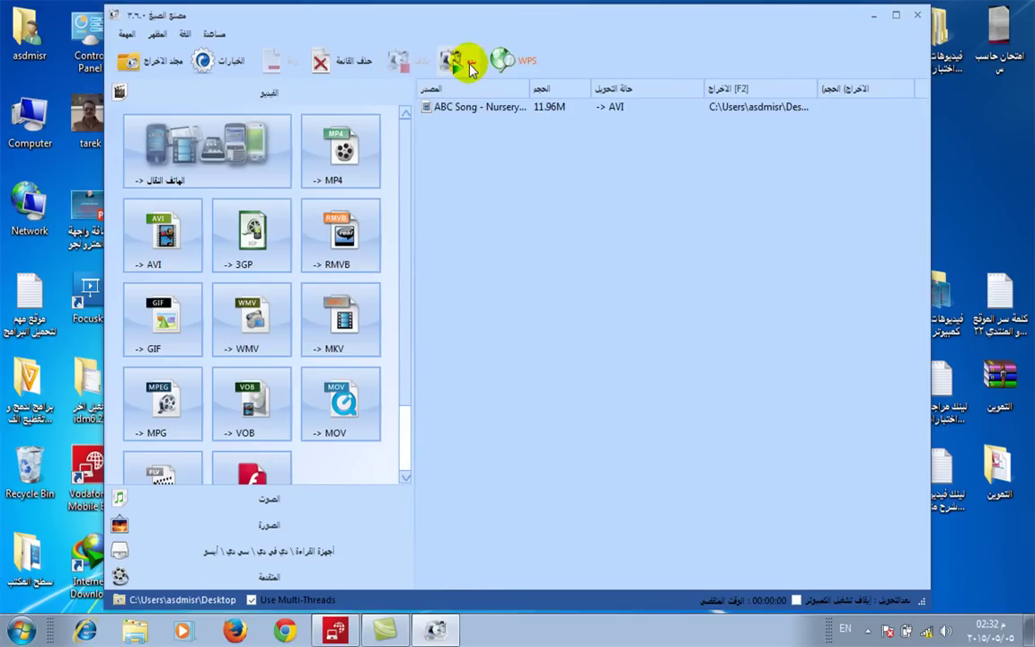
{"action": "left_click", "coordinate": [467, 63]}
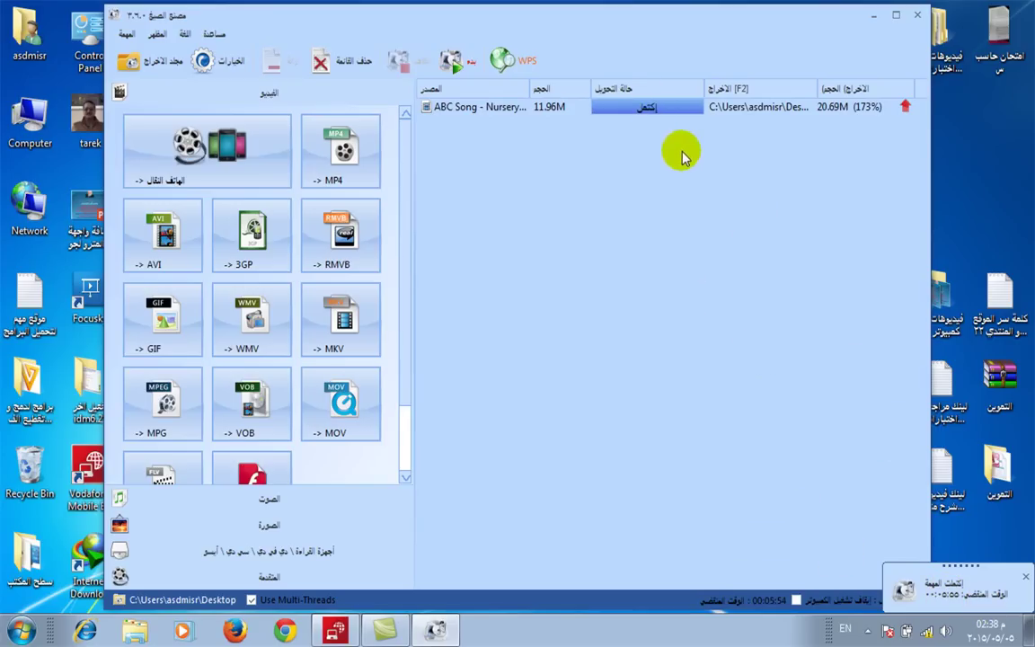
Step: Open the converted task's output folder and play the ABC Song - Nursery Rhymes AVI file to check the watermark
{"action": "right_click", "coordinate": [653, 109]}
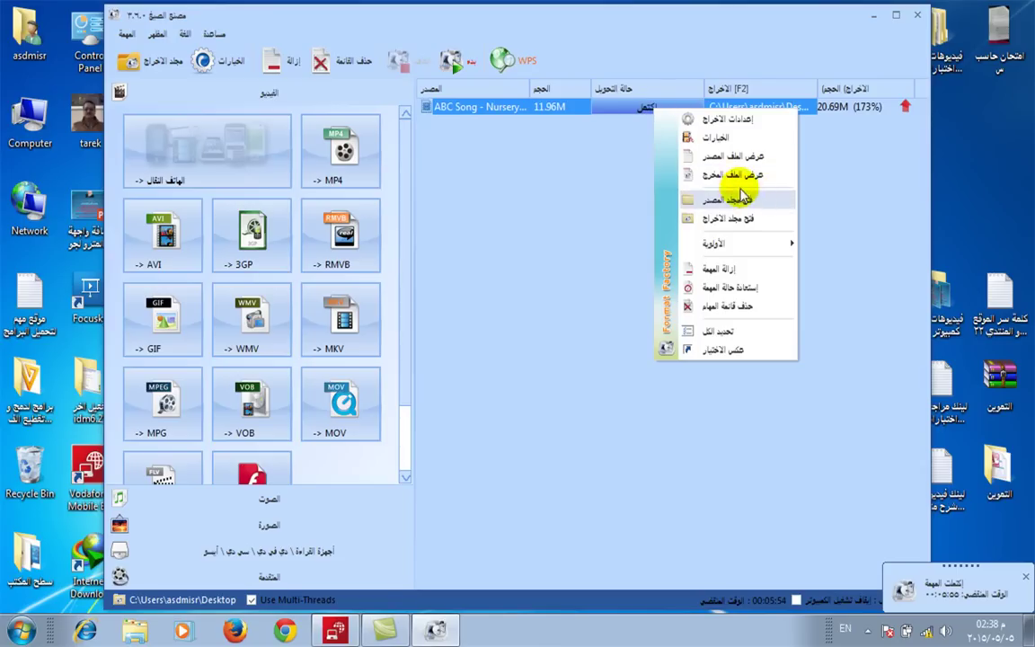
{"action": "left_click", "coordinate": [745, 223]}
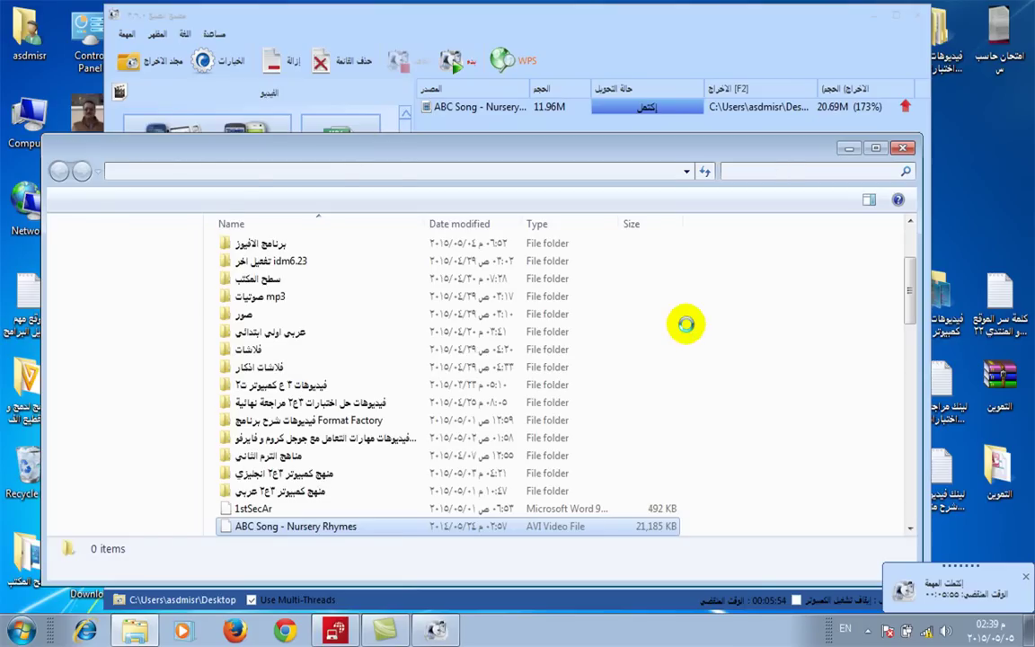
{"action": "left_click", "coordinate": [321, 527]}
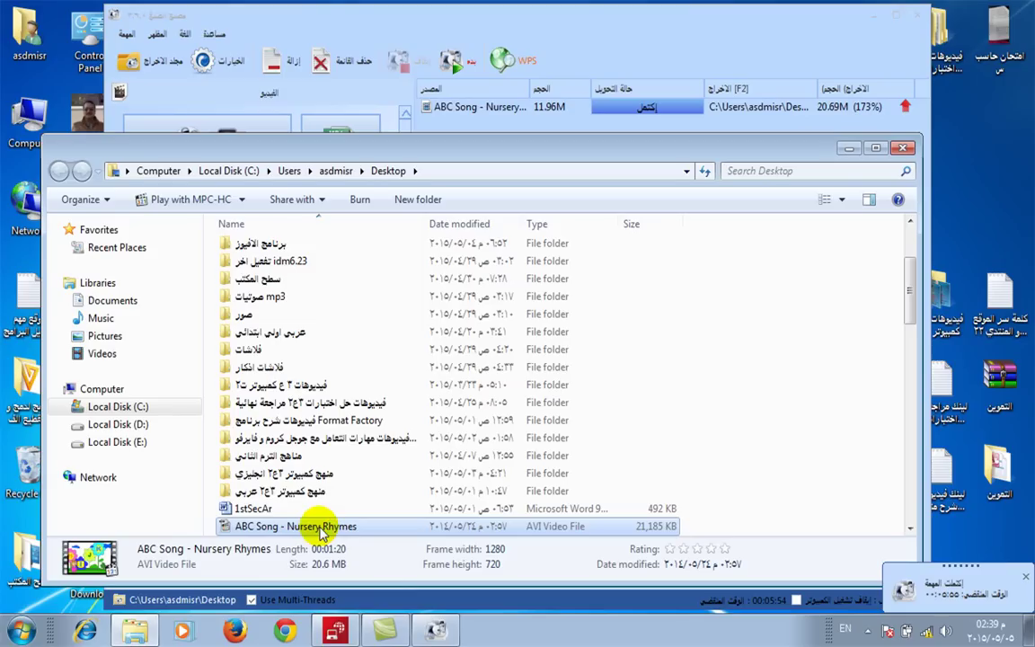
{"action": "double_click", "coordinate": [321, 528]}
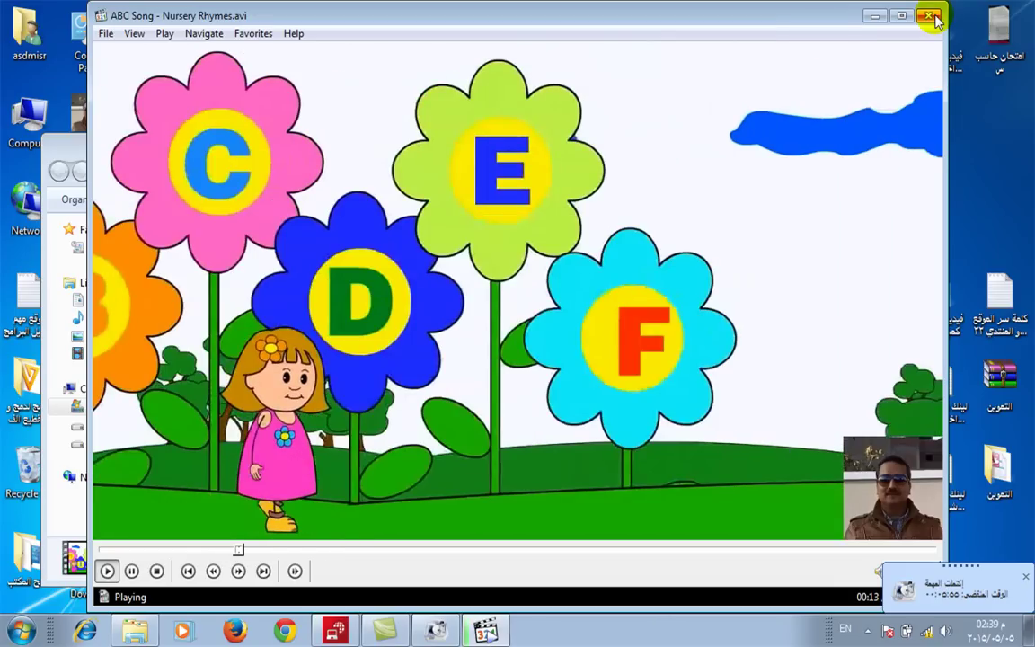
{"action": "left_click", "coordinate": [928, 14]}
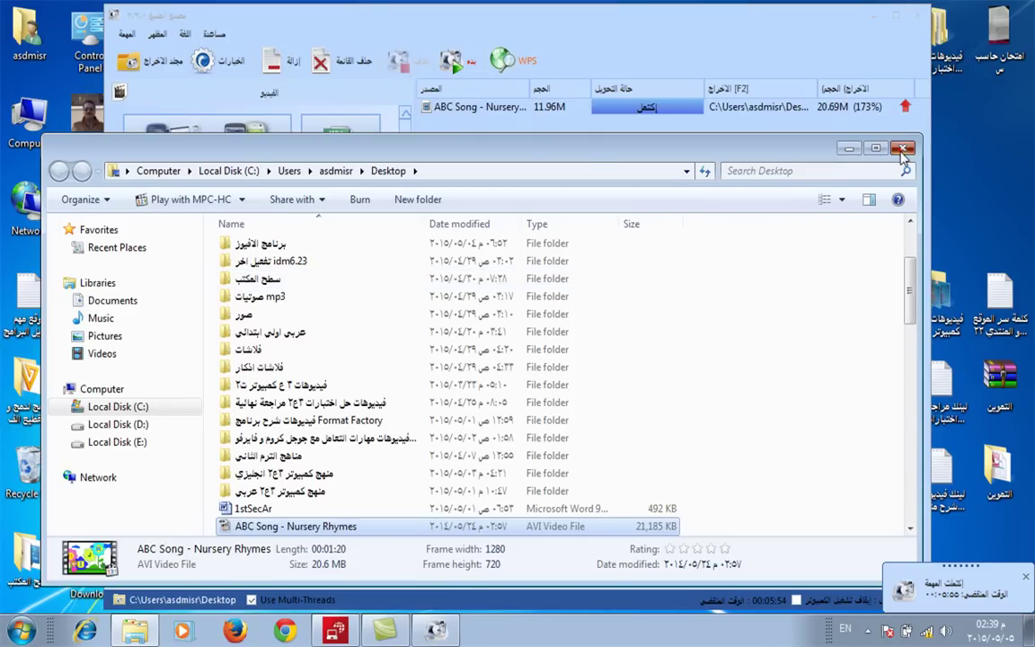
{"action": "left_click", "coordinate": [901, 149]}
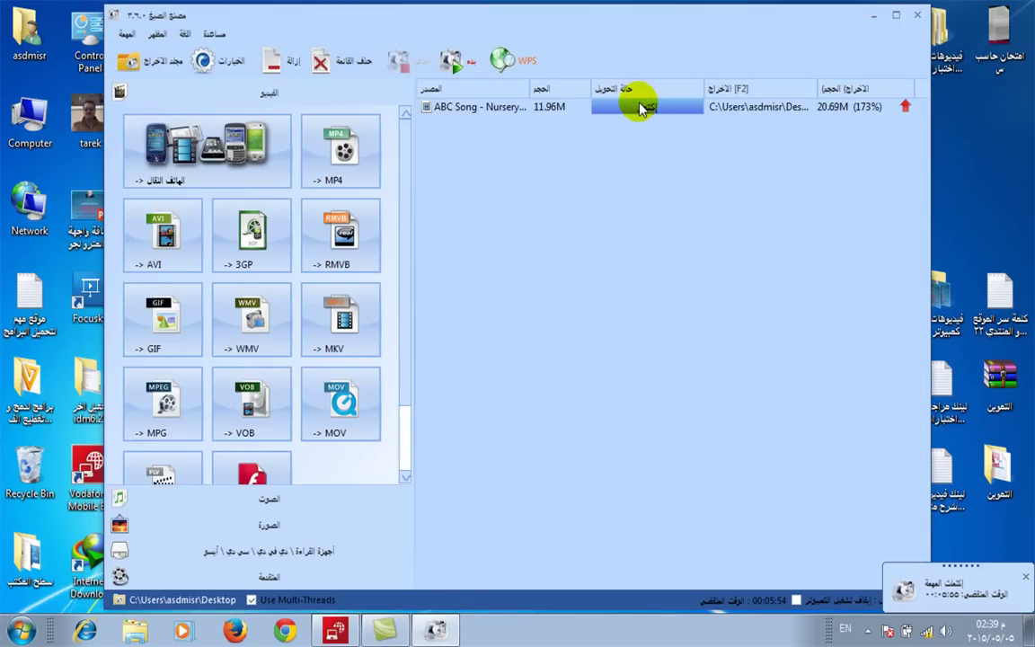
Step: Examine the watermark image and position options in the finished task's output settings without changing them, and close the converter
{"action": "right_click", "coordinate": [641, 109]}
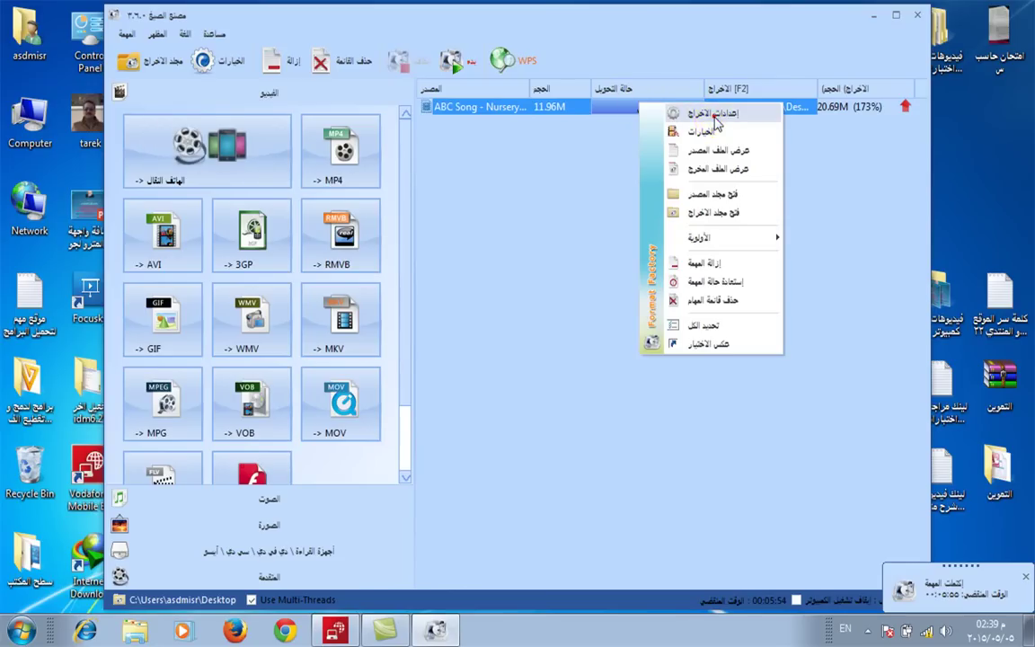
{"action": "left_click", "coordinate": [670, 112]}
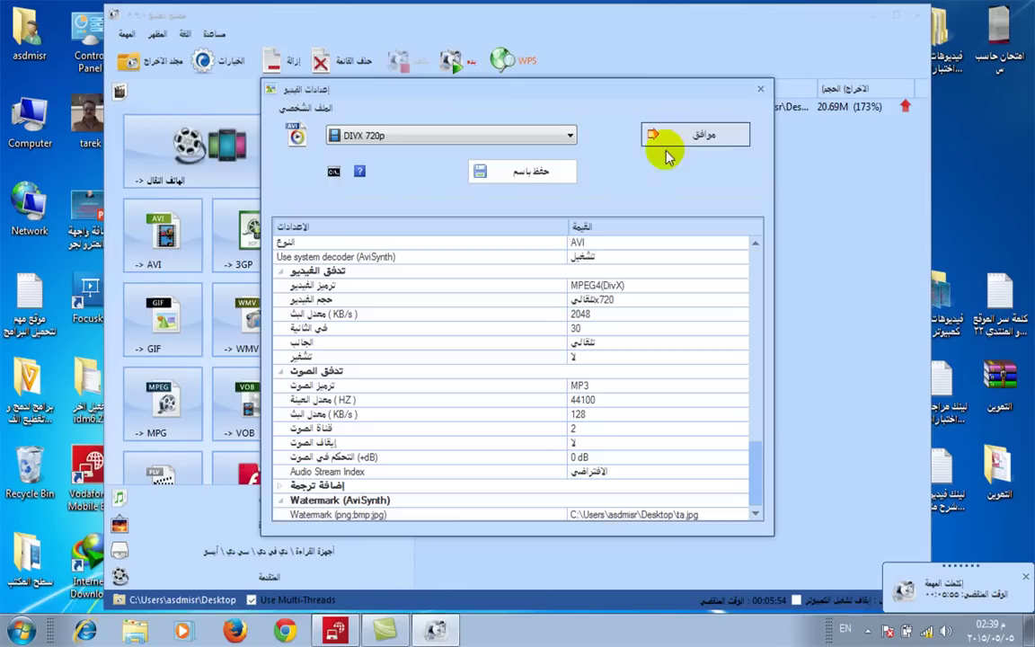
{"action": "left_click", "coordinate": [760, 92]}
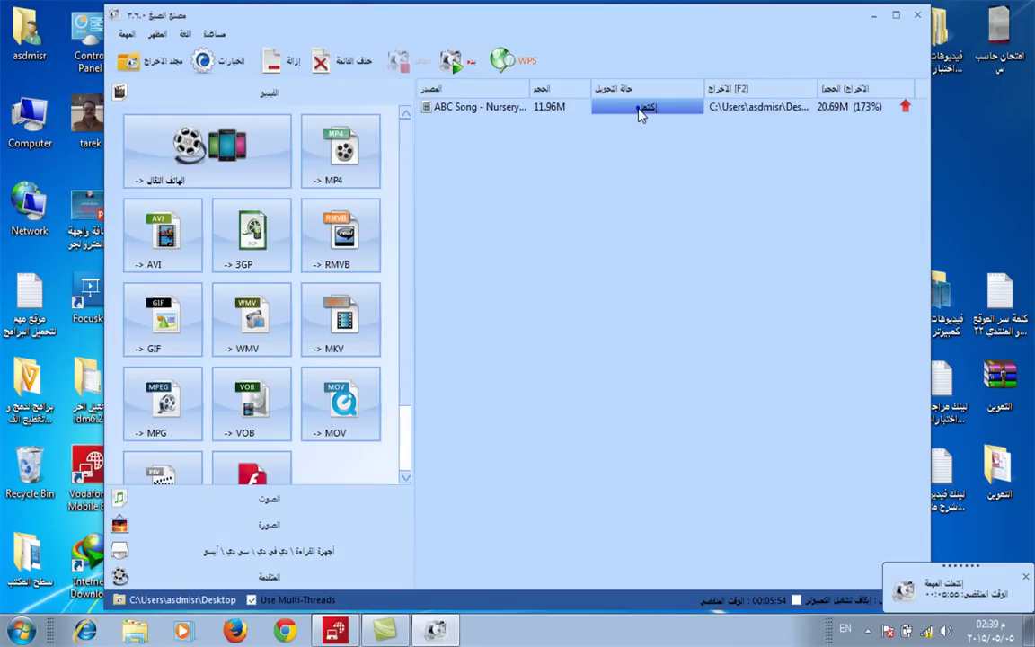
{"action": "right_click", "coordinate": [639, 110]}
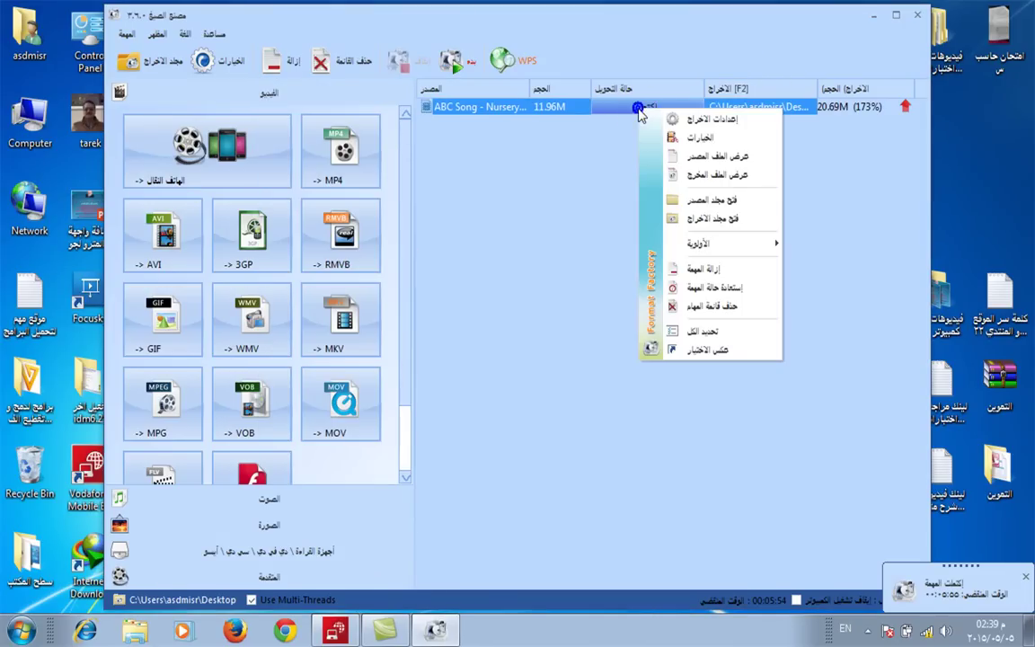
{"action": "left_click", "coordinate": [705, 127]}
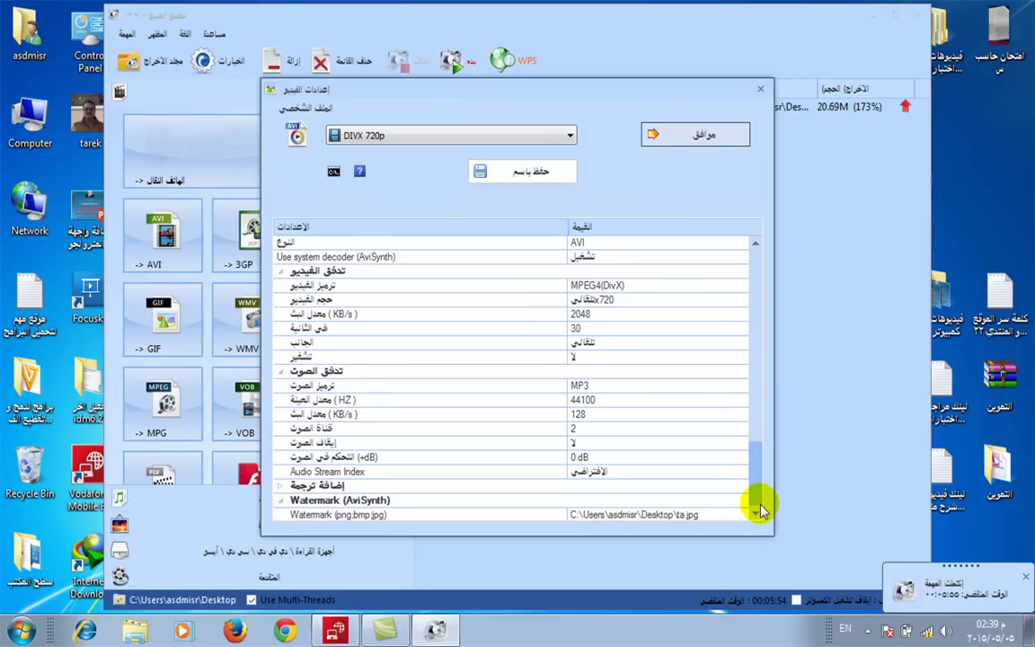
{"action": "scroll", "coordinate": [753, 505], "scroll_direction": "down", "scroll_amount": 2}
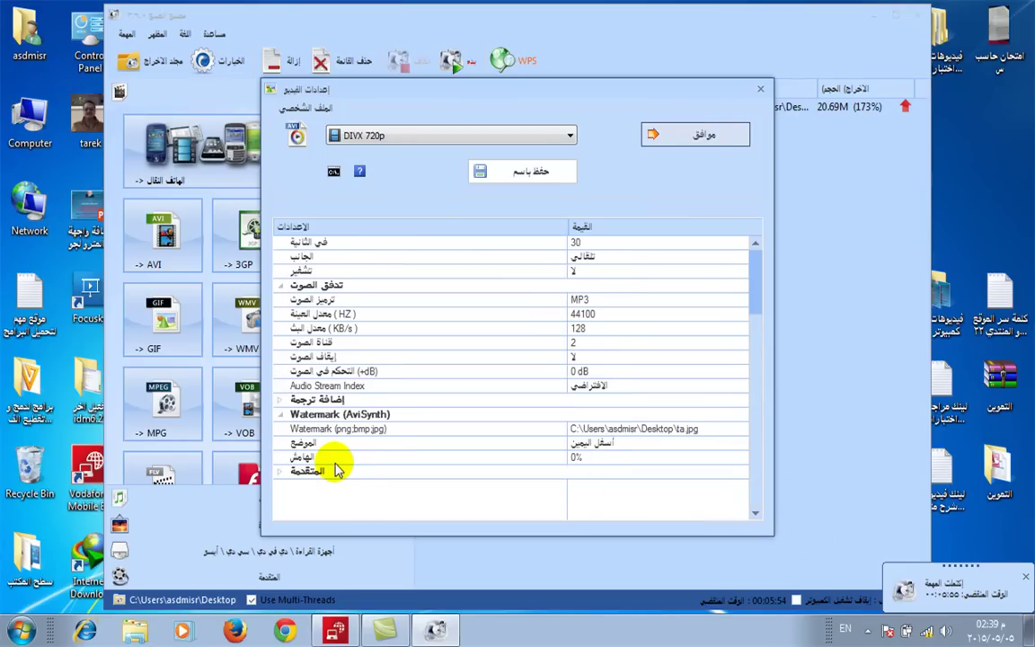
{"action": "left_click", "coordinate": [292, 429]}
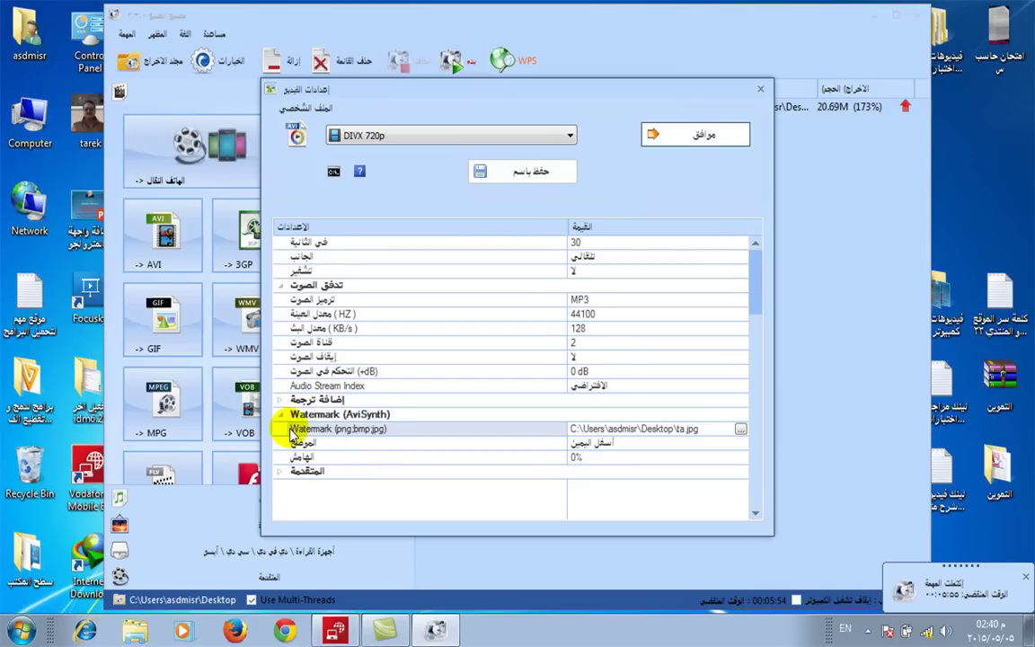
{"action": "left_click", "coordinate": [290, 444]}
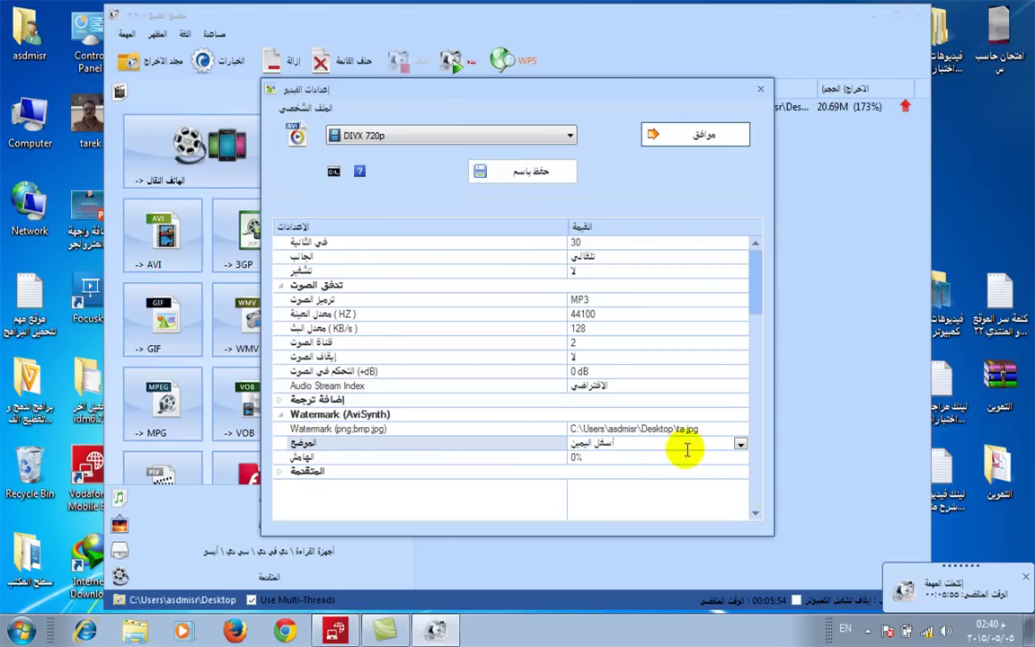
{"action": "left_click", "coordinate": [740, 444]}
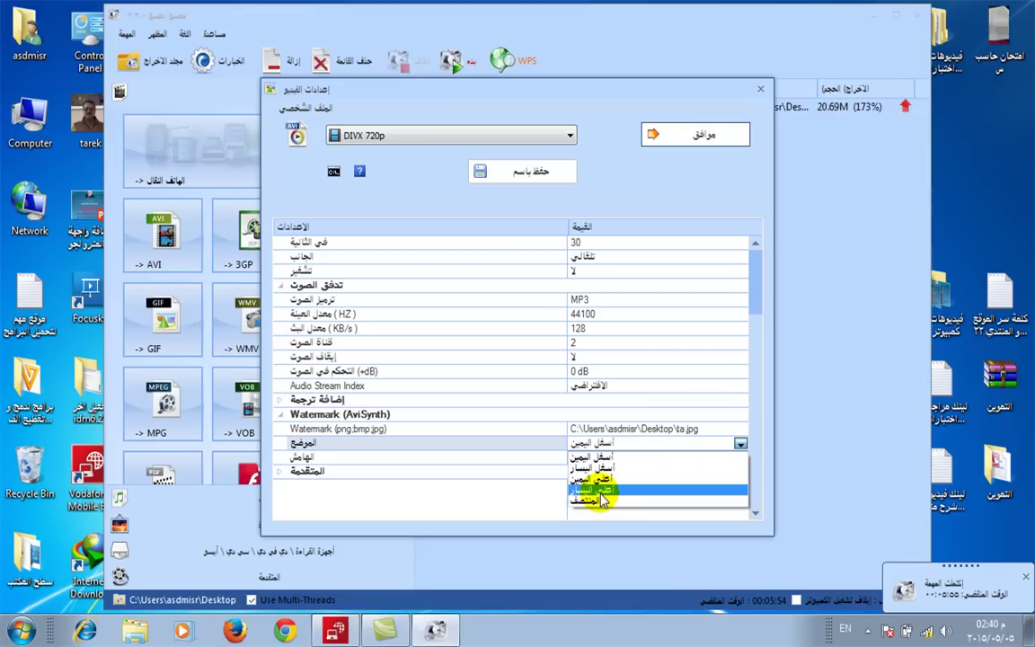
{"action": "left_click", "coordinate": [683, 205]}
{"action": "left_click", "coordinate": [760, 89]}
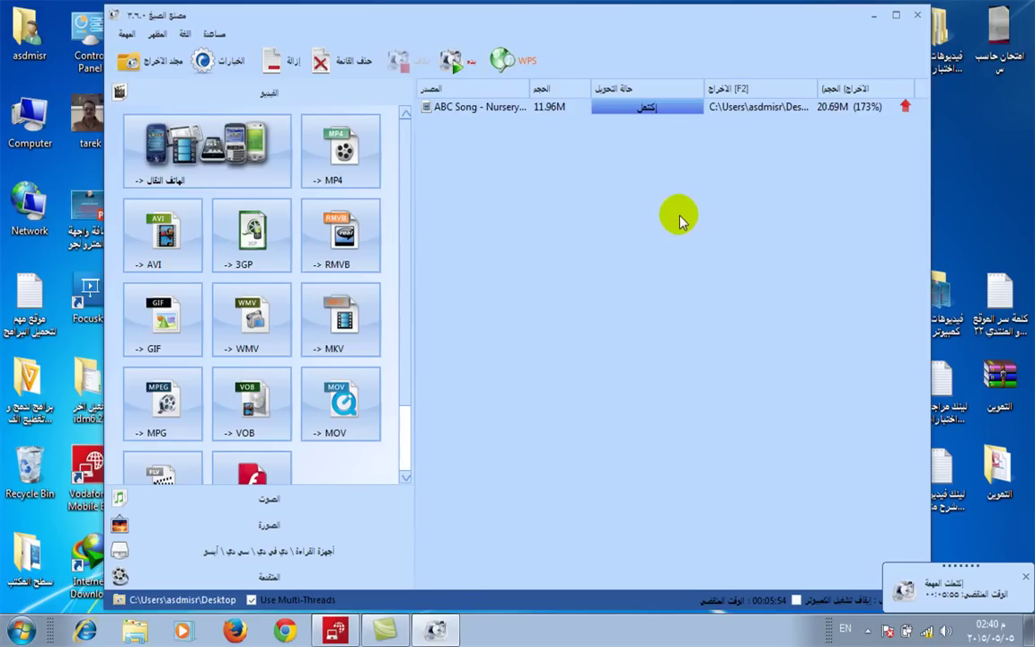
{"action": "left_click", "coordinate": [916, 18]}
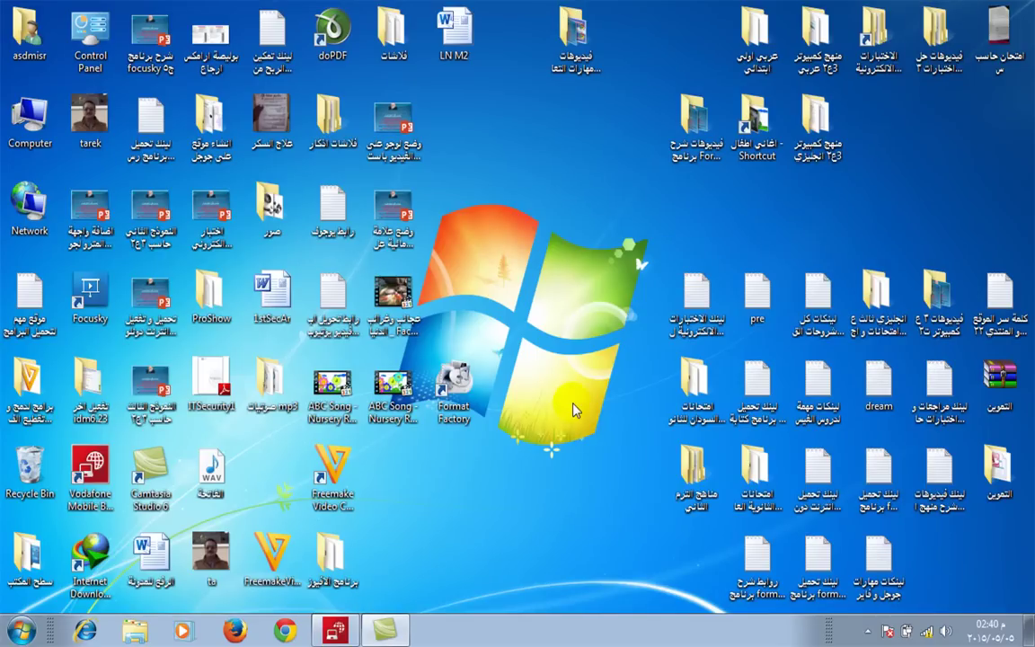